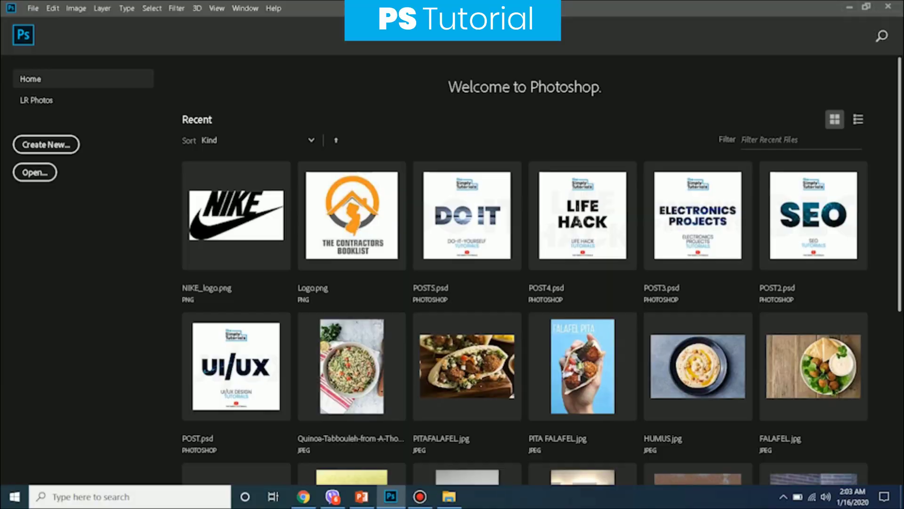
Start a new 1000 by 1000 pixel document from the Home screen.
left_click(46, 144)
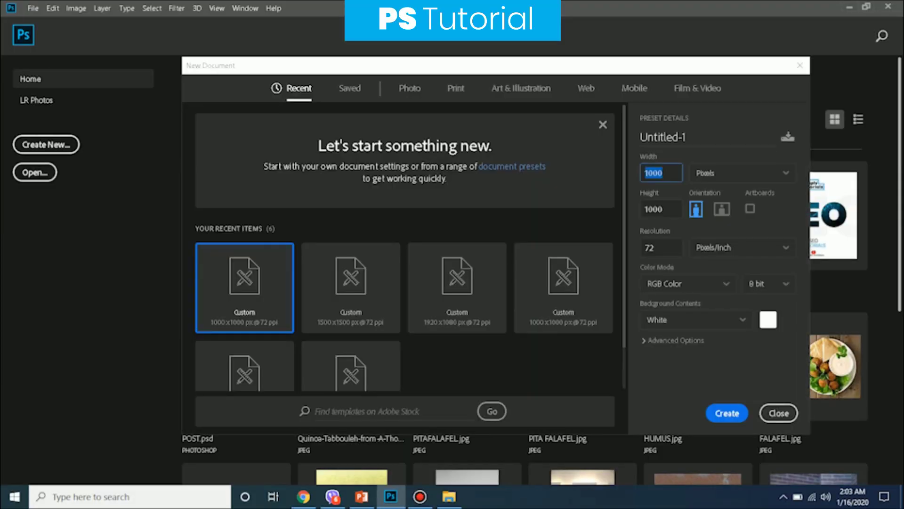
Create the square document and place the maxresdefault laptop photo across it.
left_click(727, 412)
left_click(449, 496)
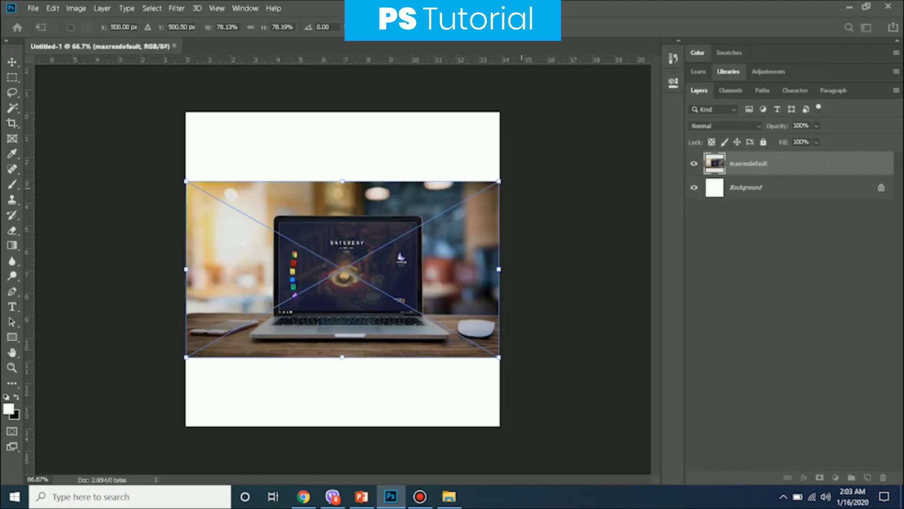
mouse_move(500, 184)
left_mouse_down()
mouse_move(536, 127)
mouse_move(529, 165)
left_mouse_up()
key("Return")
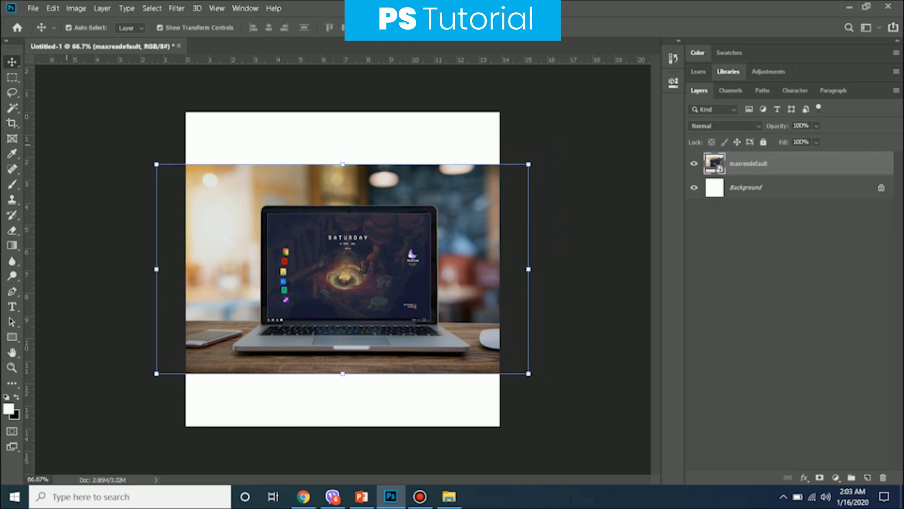
Add vertical and horizontal guides crossing at the canvas centre.
key("c")
left_click_drag(28, 139, 342, 150)
left_click_drag(257, 59, 287, 269)
key("v")
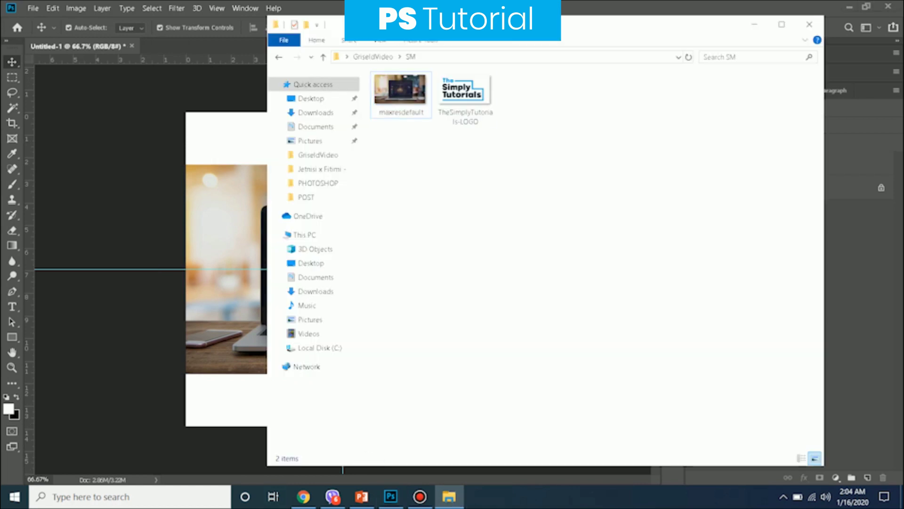
Place The Simply Tutorials logo, shrunk and centred in the top white band.
left_click(465, 97)
key("Return")
mouse_move(499, 181)
left_mouse_down()
mouse_move(259, 319)
mouse_move(353, 139)
left_mouse_up()
key("Return")
left_click(543, 160)
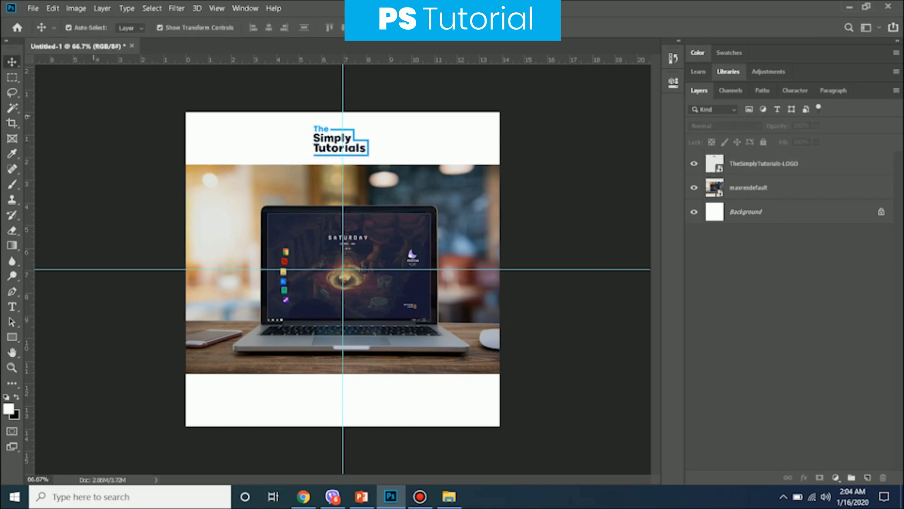
Draw a rectangle over the photo area filled with blue #1c9ce1.
key("u")
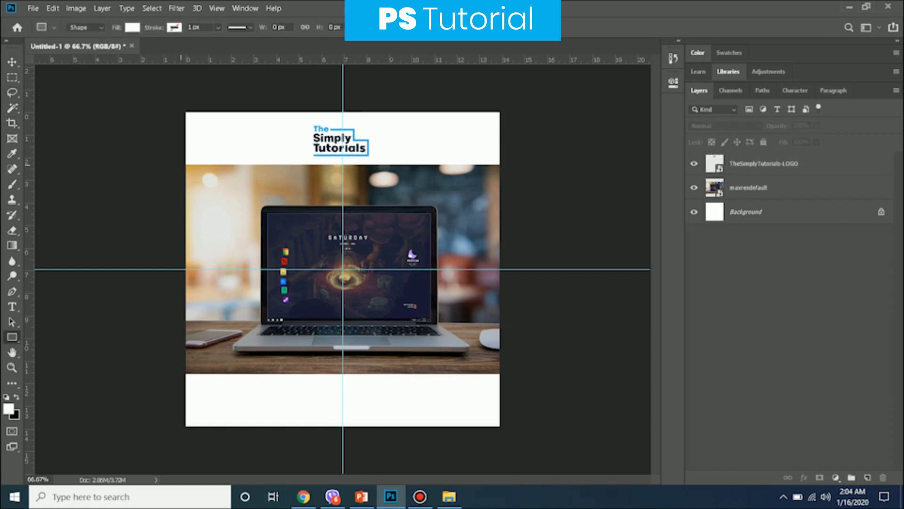
left_click_drag(173, 163, 535, 373)
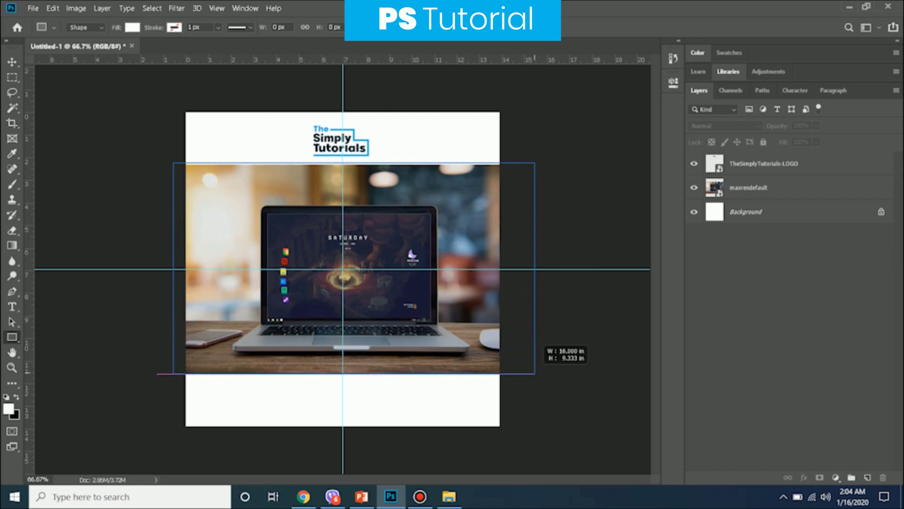
double_click(715, 164)
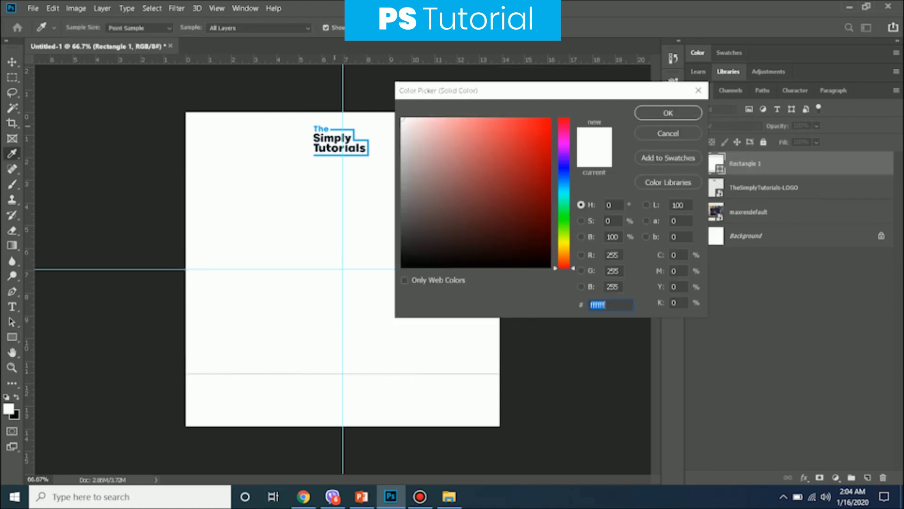
type("1c9ce1")
key("Return")
Hide the blue rectangle layer so the photo shows again.
scroll(353, 282, "up", 1)
scroll(353, 283, "up", 1)
key("v")
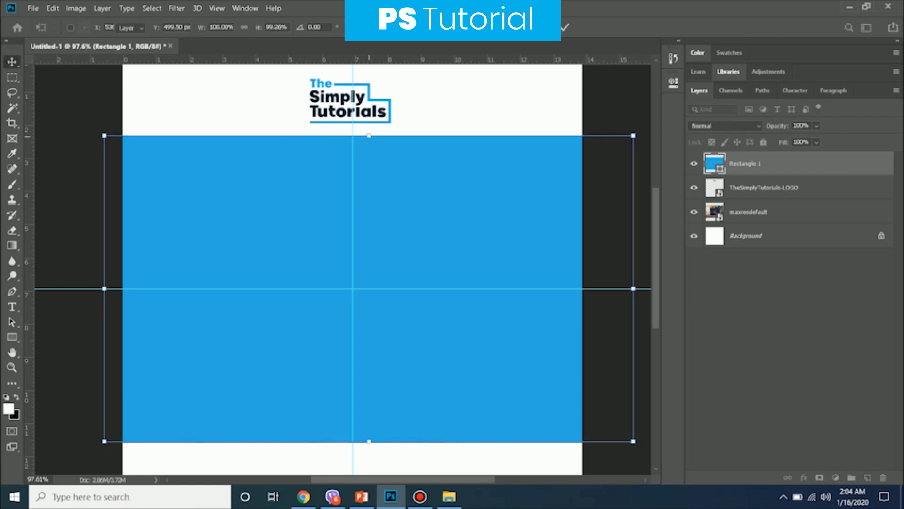
scroll(347, 269, "down", 1)
scroll(343, 269, "down", 1)
left_click(694, 164)
Convert the laptop photo layer to black and white.
left_click(753, 212)
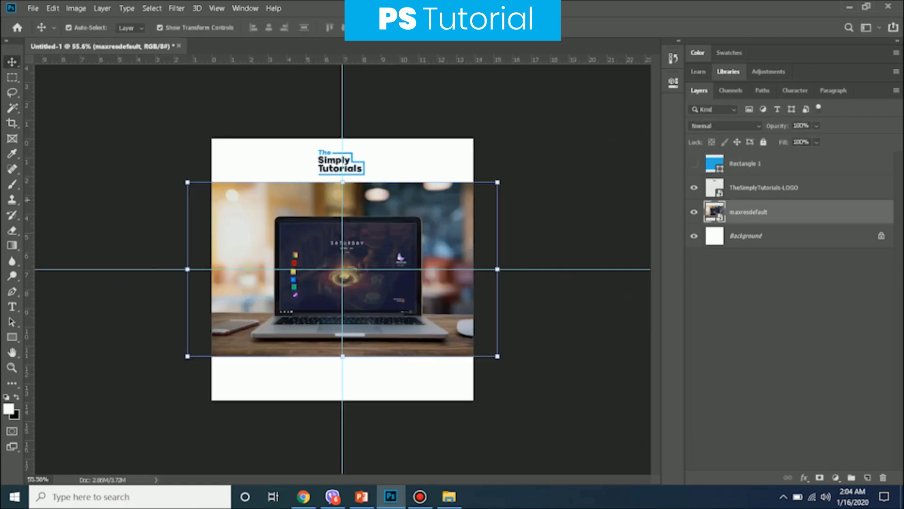
left_click(76, 8)
left_click(216, 115)
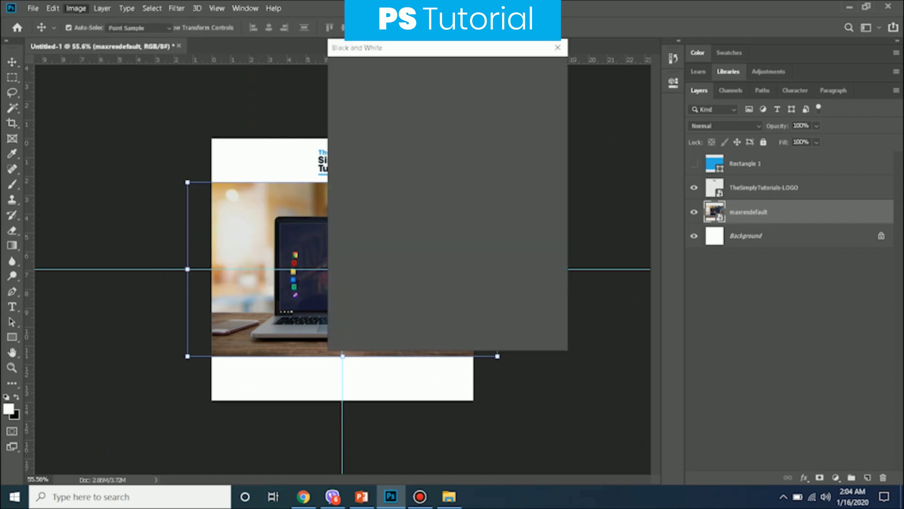
key("Return")
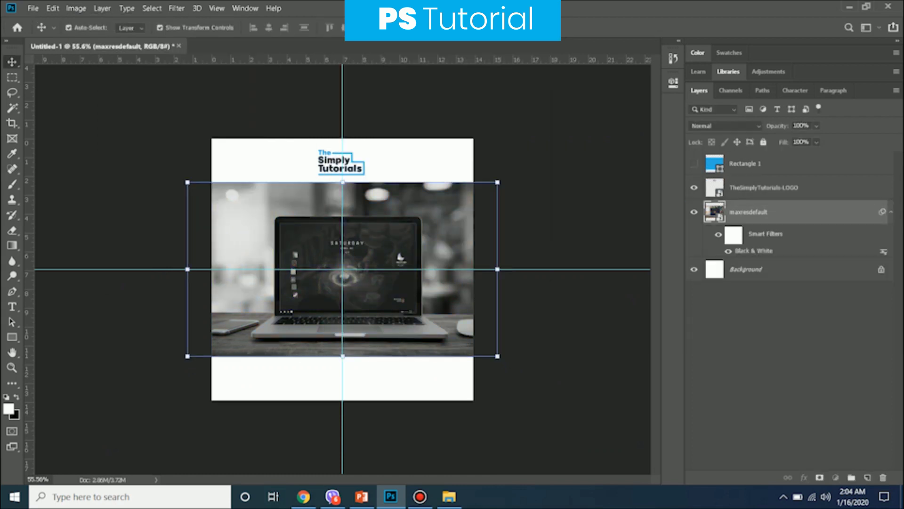
Move the blue rectangle above the photo, show it, and set its opacity to 34%.
left_click_drag(745, 167, 753, 201)
left_click(694, 187)
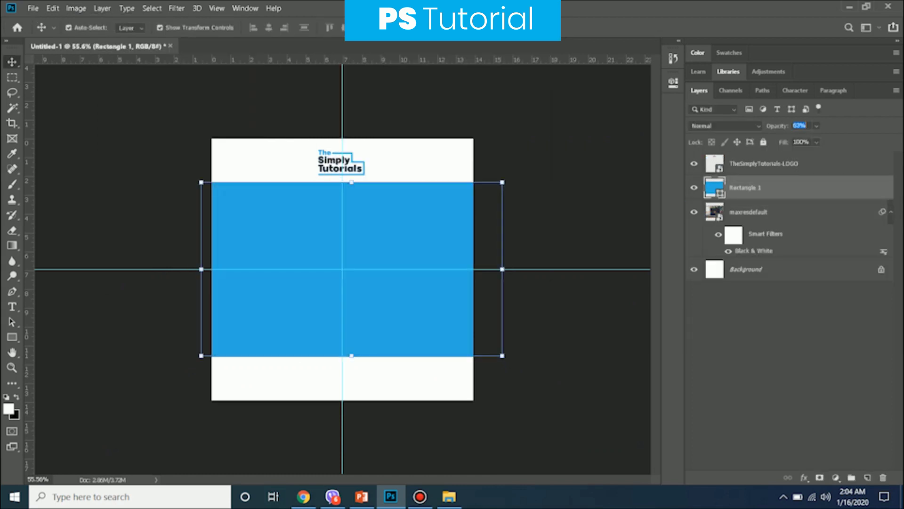
type("34")
key("Return")
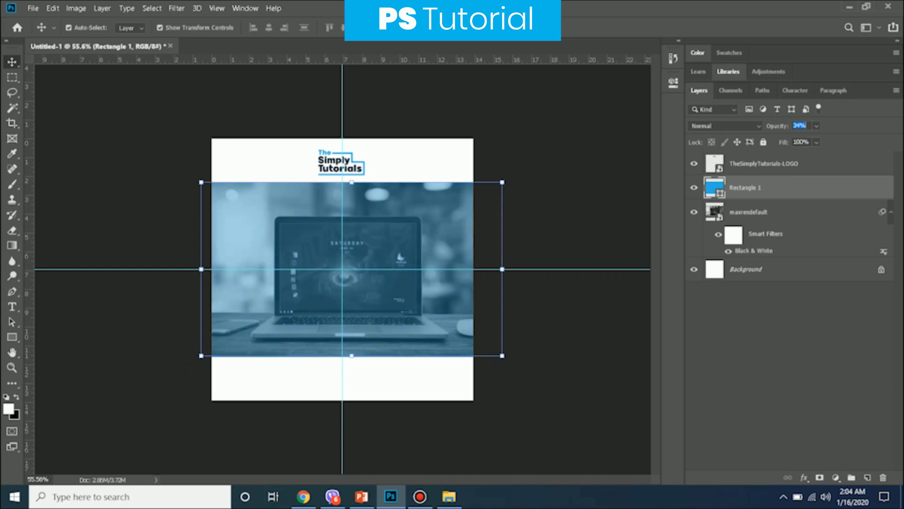
scroll(342, 269, "up", 2)
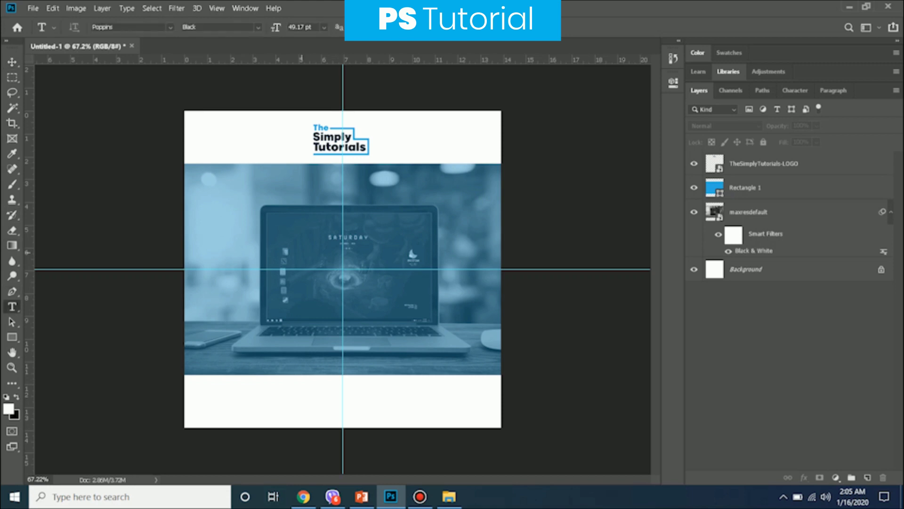
Type 'SOCIAL MEDIA' in white #ffffff, split onto two lines.
left_click(301, 250)
type("SOCIAL MEDIA")
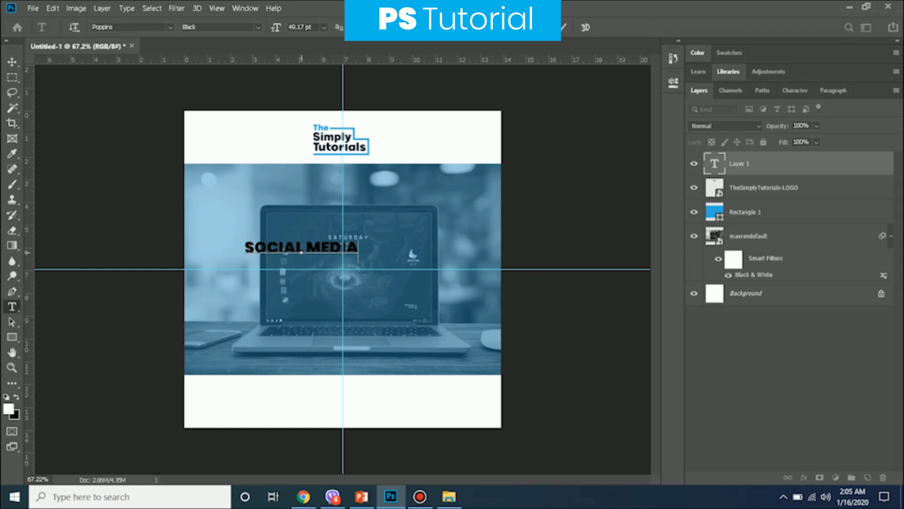
key("ctrl+a")
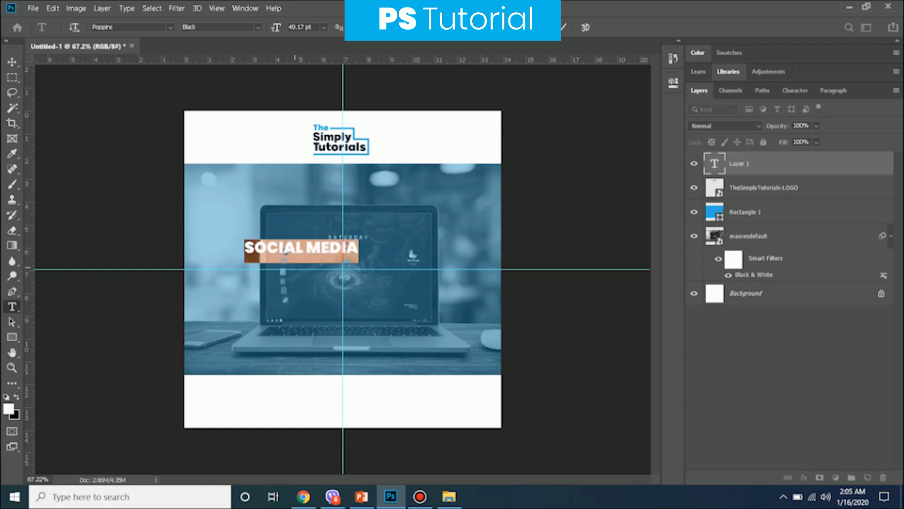
type("ffffff")
key("Return")
key("ctrl+Return")
left_click(303, 250)
key("Return")
scroll(309, 282, "up", 2)
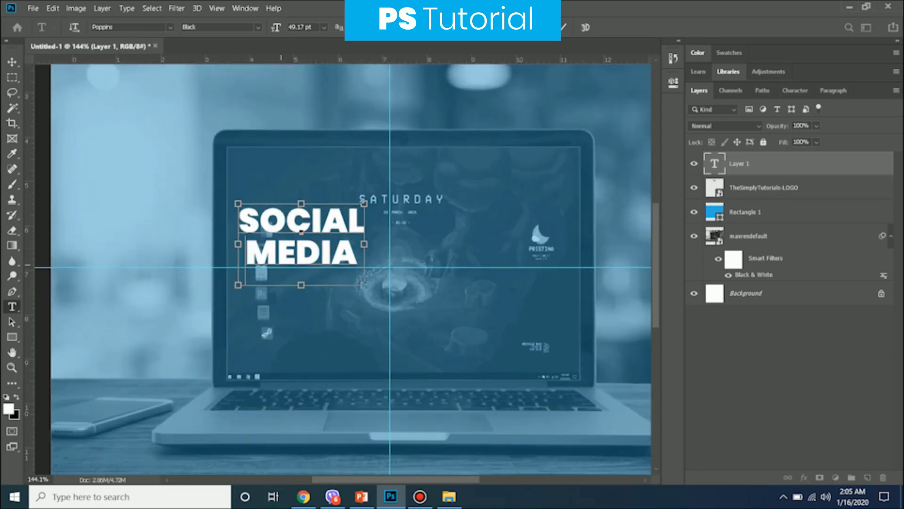
key("ctrl+Return")
Scale the SOCIAL MEDIA text up greatly and centre it on the canvas.
key("v")
key("ctrl+t")
left_click_drag(343, 213, 497, 91)
mouse_move(438, 122)
left_mouse_down()
mouse_move(426, 227)
mouse_move(429, 217)
left_mouse_up()
key("Return")
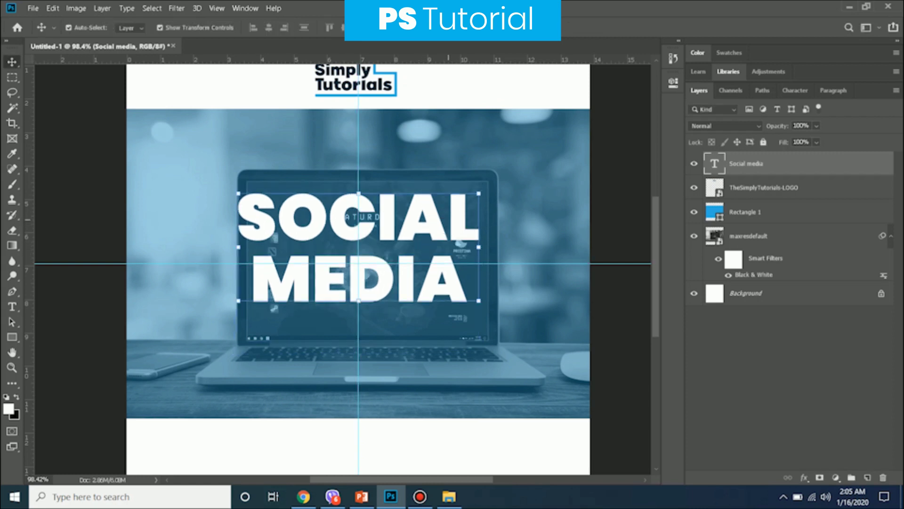
key("ctrl+t")
left_click_drag(478, 193, 510, 174)
key("Return")
Enlarge the word MEDIA to 198 pt.
double_click(385, 271)
left_click_drag(276, 27, 302, 26)
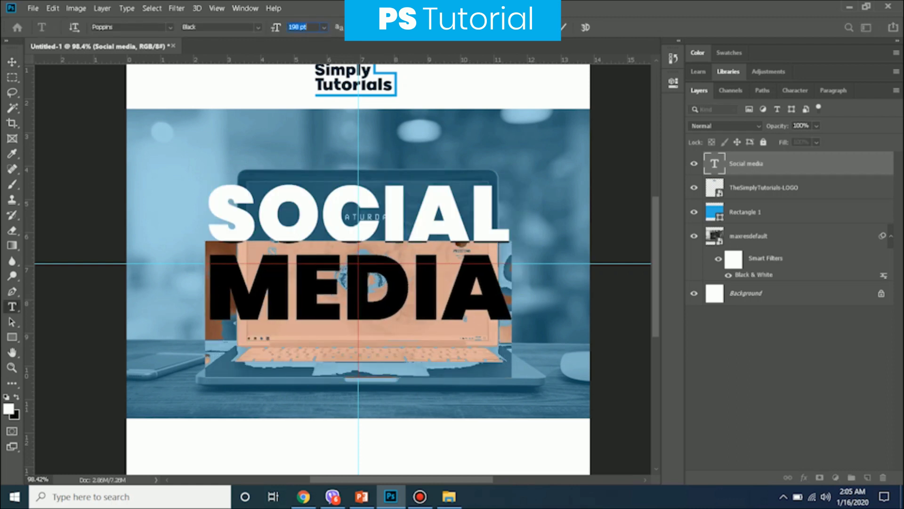
left_click(343, 302)
key("Escape")
key("v")
Raise the blue rectangle's opacity to strengthen the tint.
left_click(343, 302)
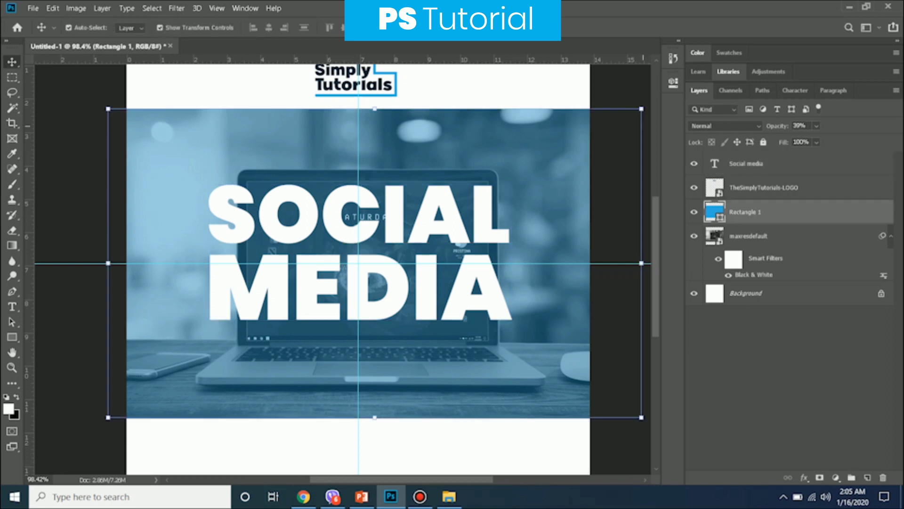
key("7")
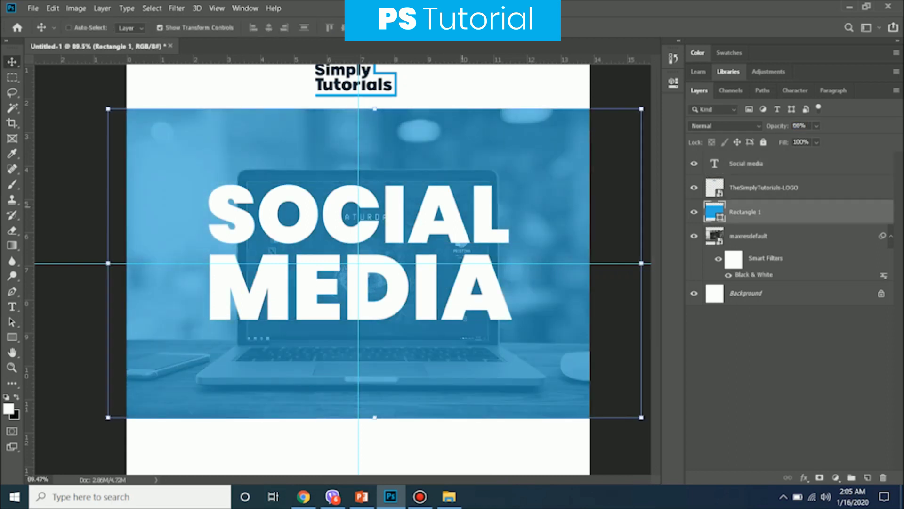
key("ctrl+0")
Rasterize the SOCIAL MEDIA text layer.
left_click(754, 164)
right_click(767, 163)
left_click(640, 190)
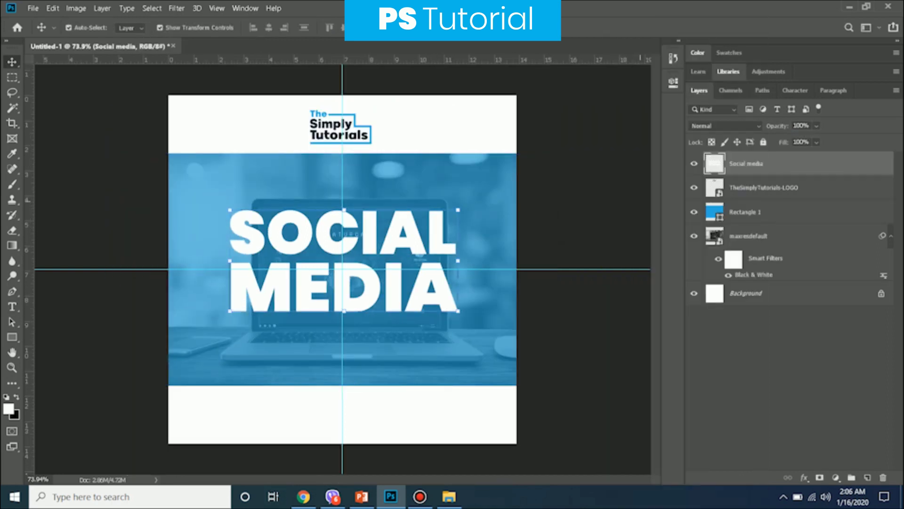
scroll(405, 253, "up", 2)
left_click(406, 253)
Cut the top slice of SOCIAL onto its own layer and offset it slightly right.
key("m")
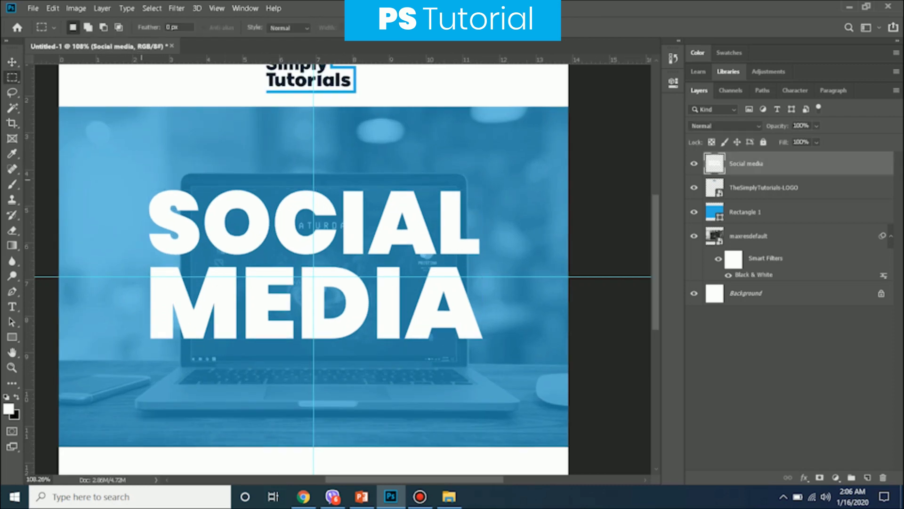
left_click_drag(131, 174, 505, 222)
key("ctrl+x")
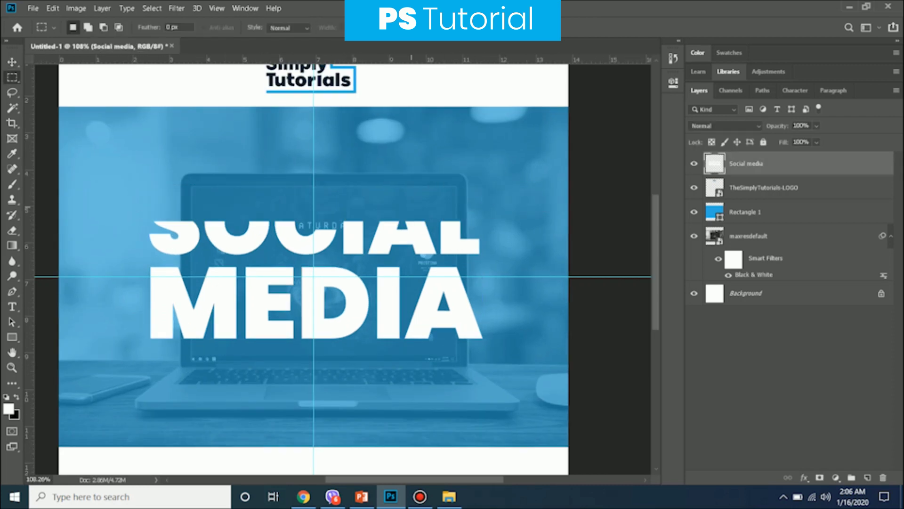
key("ctrl+v")
key("v")
left_click_drag(277, 256, 236, 193)
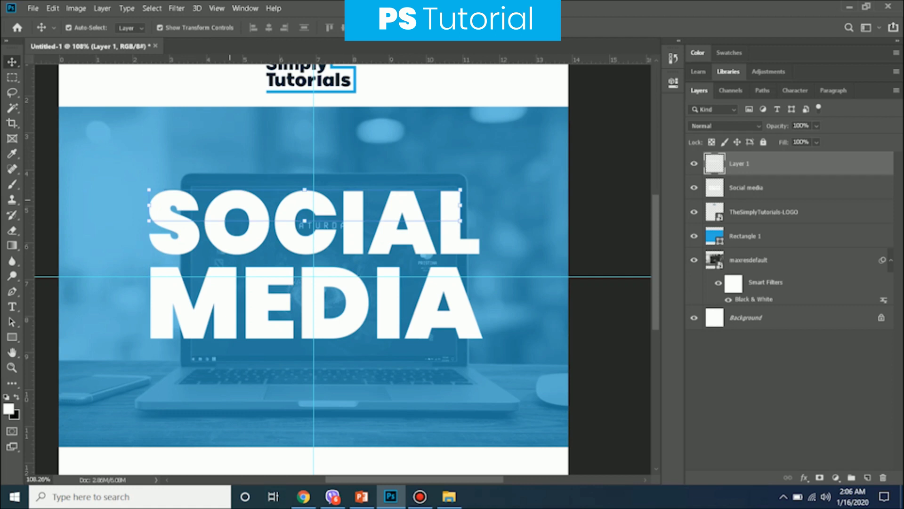
key("Right")
key("Right")
key("Right")
key("Right")
key("Right")
key("Right")
key("Right")
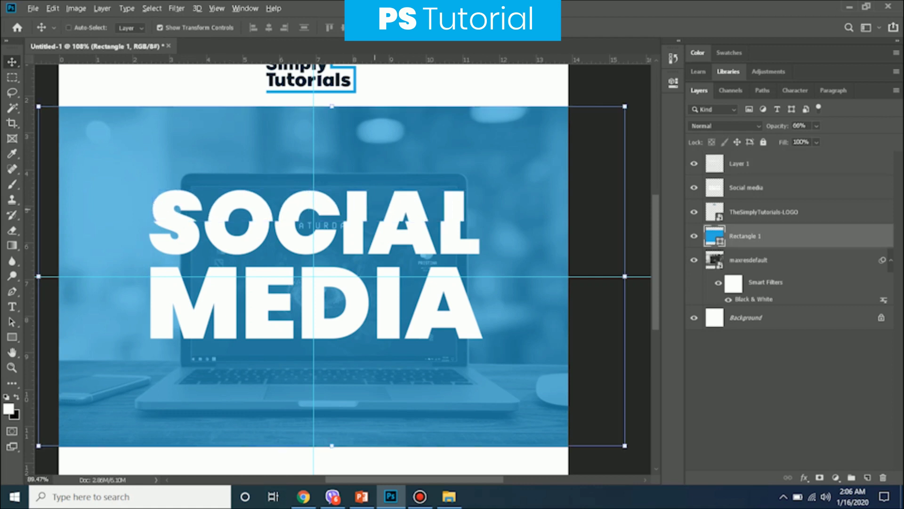
Undo and redo recent steps, then reselect the SOCIAL MEDIA text layer.
key("alt+bracketright")
key("alt+bracketright")
key("ctrl+alt+z")
key("ctrl+alt+z")
key("ctrl+alt+z")
key("ctrl+alt+z")
key("shift+ctrl+z")
key("shift+ctrl+z")
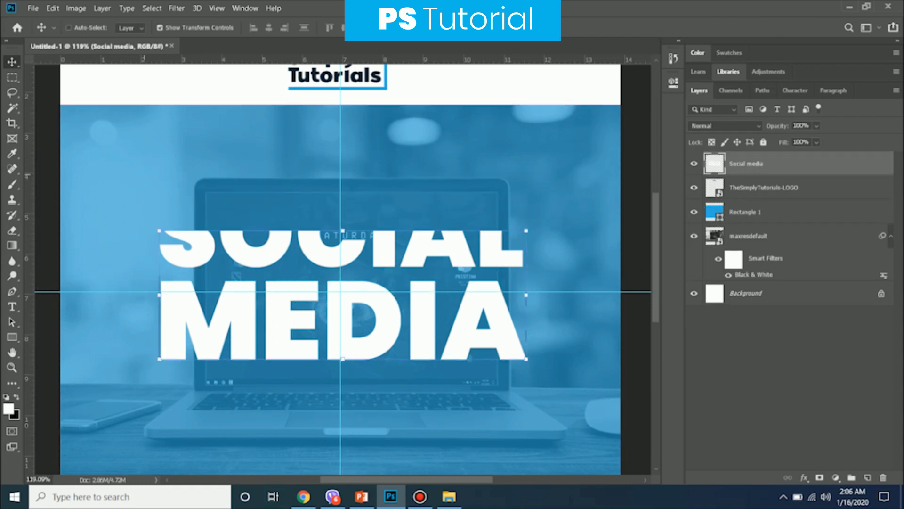
key("ctrl+shift+z")
key("alt+bracketleft")
key("alt+bracketleft")
key("alt+bracketleft")
key("alt+bracketright")
key("alt+bracketright")
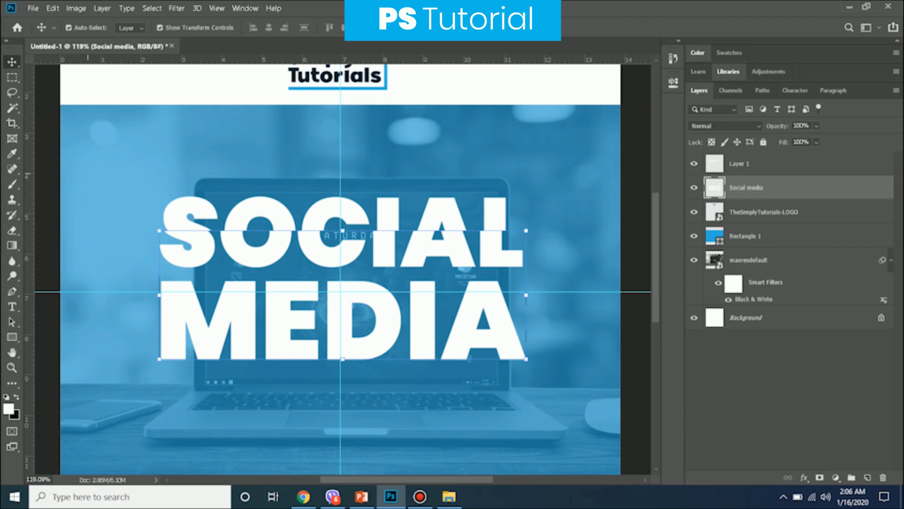
Copy a thin band across the top of MEDIA onto its own layer, nudged left.
key("m")
left_click_drag(151, 277, 544, 311)
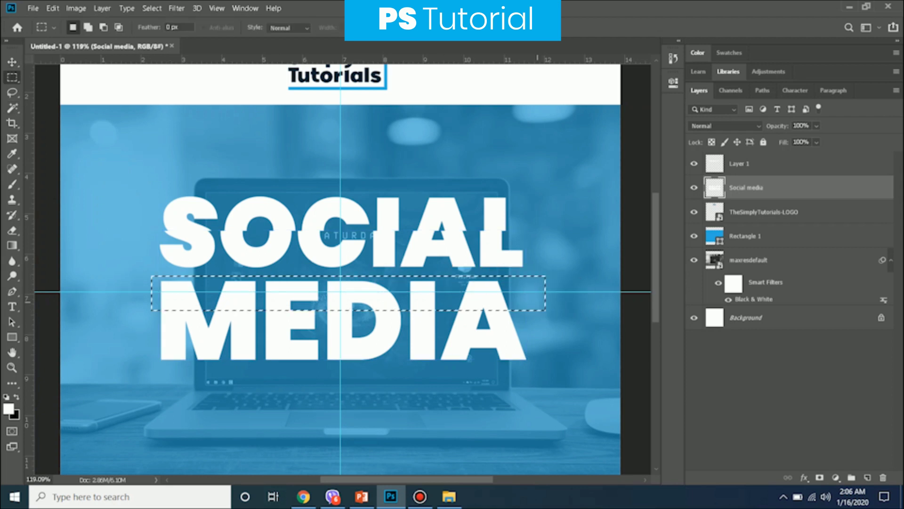
key("shift+ctrl+j")
key("ctrl+shift+Up")
key("ctrl+shift+Up")
key("ctrl+shift+Up")
key("v")
left_click_drag(283, 250, 257, 278)
key("shift+Left")
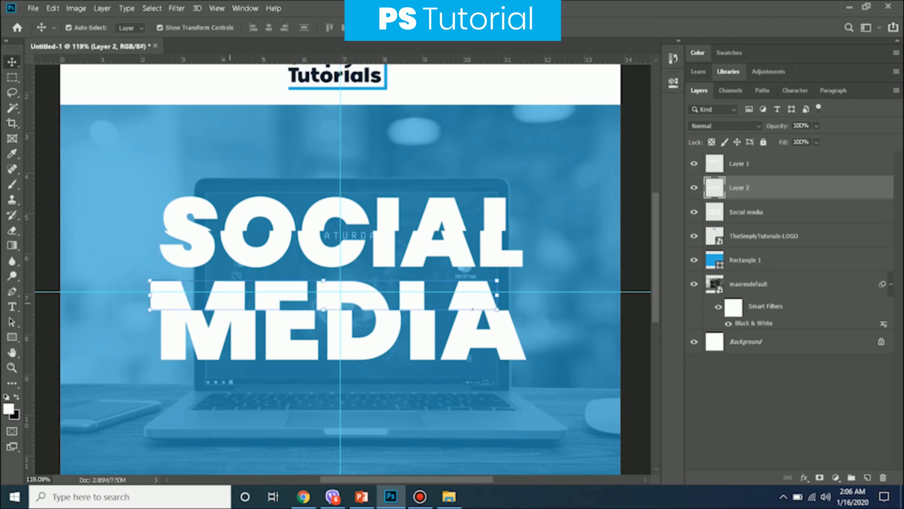
Zoom out to review the whole post, then back in on the headline.
key("alt+bracketleft")
key("alt+bracketleft")
key("alt+bracketleft")
key("ctrl+minus")
key("ctrl+plus")
key("ctrl+minus")
key("alt+bracketright")
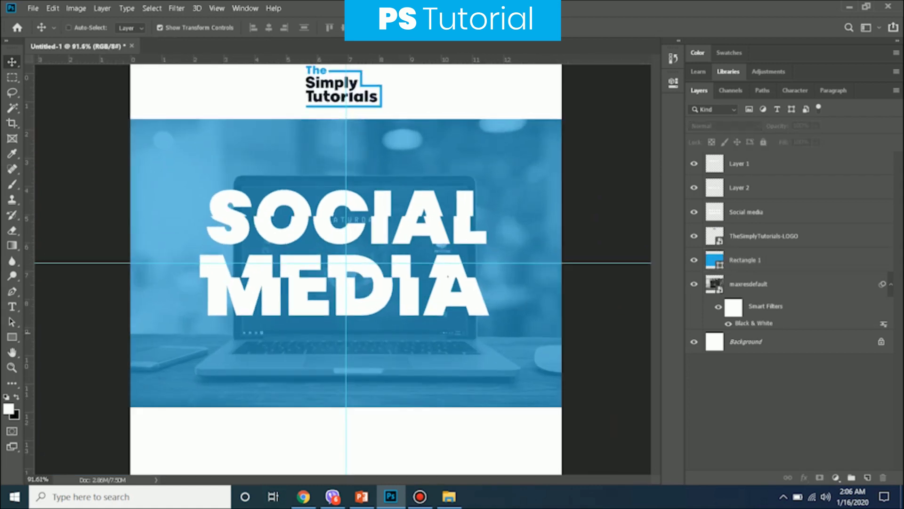
scroll(325, 305, "up", 5)
key("alt+bracketright")
key("alt+bracketright")
scroll(317, 315, "down", 4)
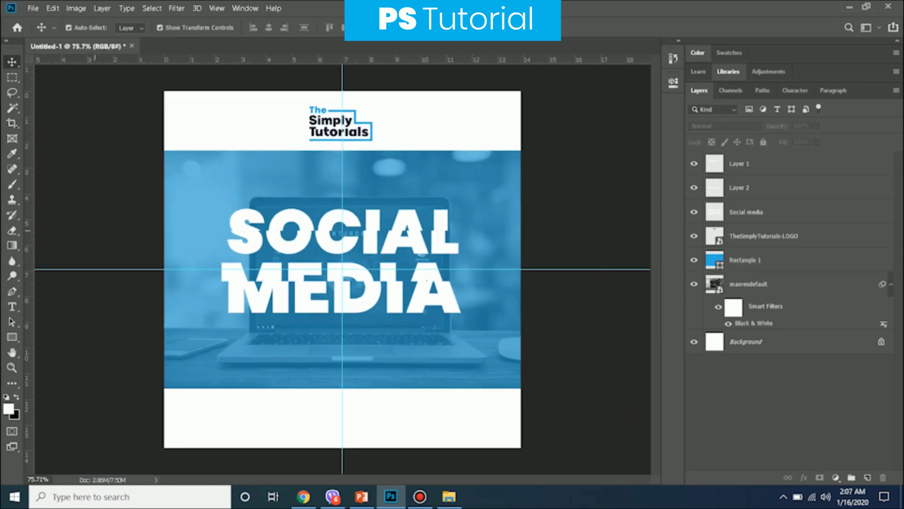
Bring the YouTube image from the PHOTOSHOP folder into the post.
key("alt+Tab")
key("alt+Up")
key("Return")
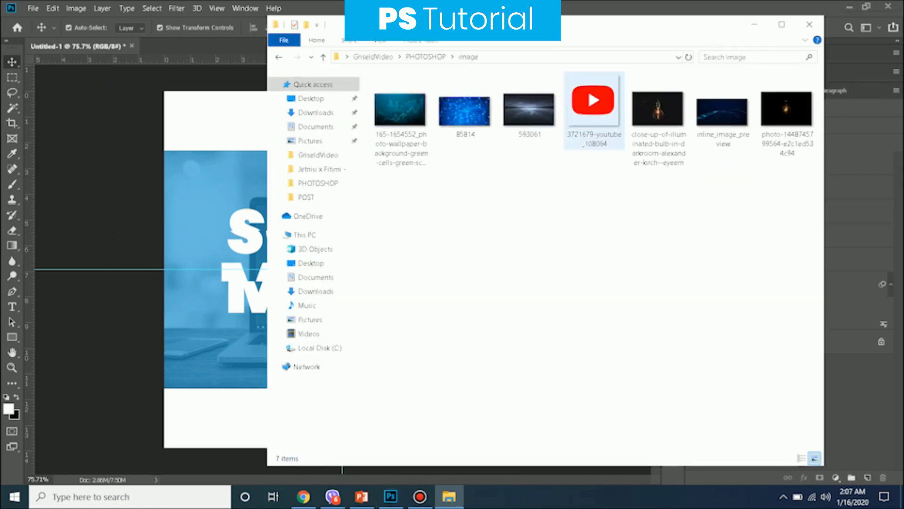
left_click_drag(591, 101, 342, 269)
Shrink the YouTube image to a small icon centred on the vertical guide.
mouse_move(432, 180)
left_mouse_down()
mouse_move(276, 336)
mouse_move(390, 451)
left_mouse_up()
scroll(264, 344, "up", 3)
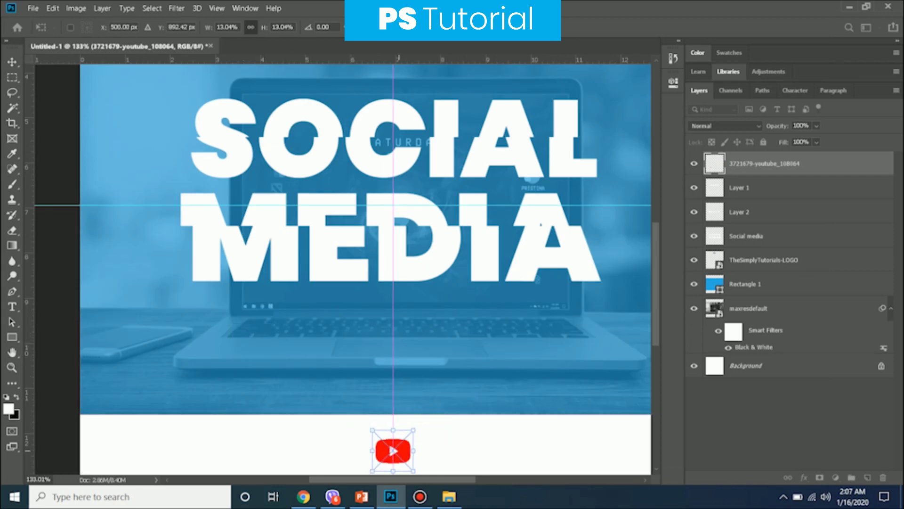
scroll(391, 447, "up", 2)
scroll(376, 339, "up", 2)
left_click_drag(402, 302, 390, 314)
left_click_drag(364, 326, 374, 332)
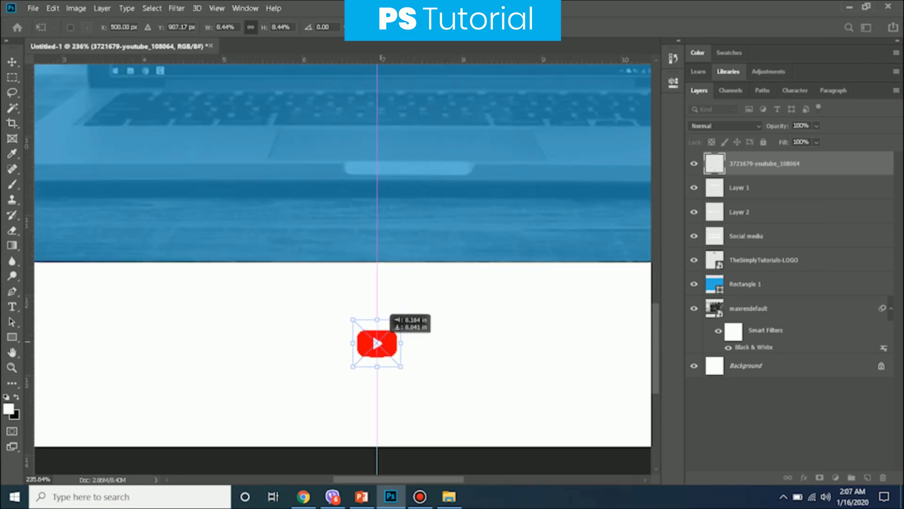
key("Return")
scroll(426, 342, "down", 2)
Add the text 'THE SIMPLY TUTORIALS' in Light weight below the YouTube icon.
key("t")
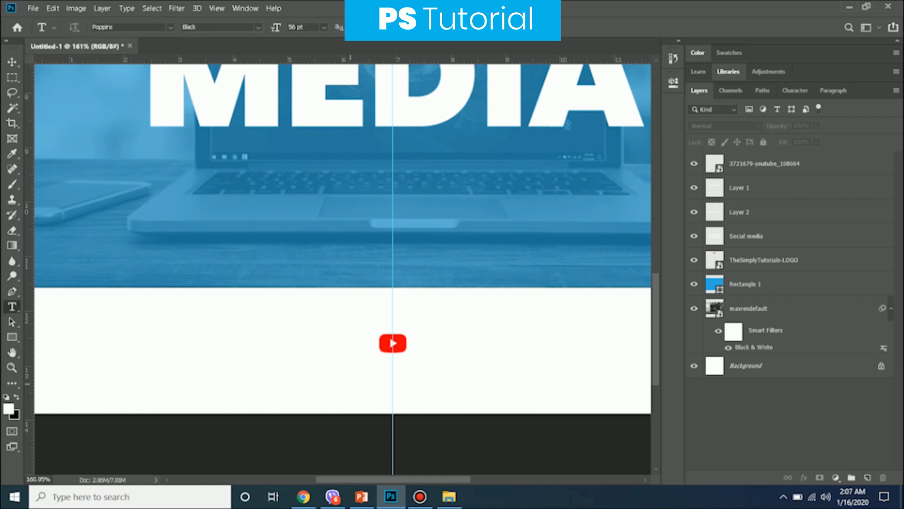
left_click(186, 393)
left_click_drag(477, 376, 185, 377)
left_click(546, 27)
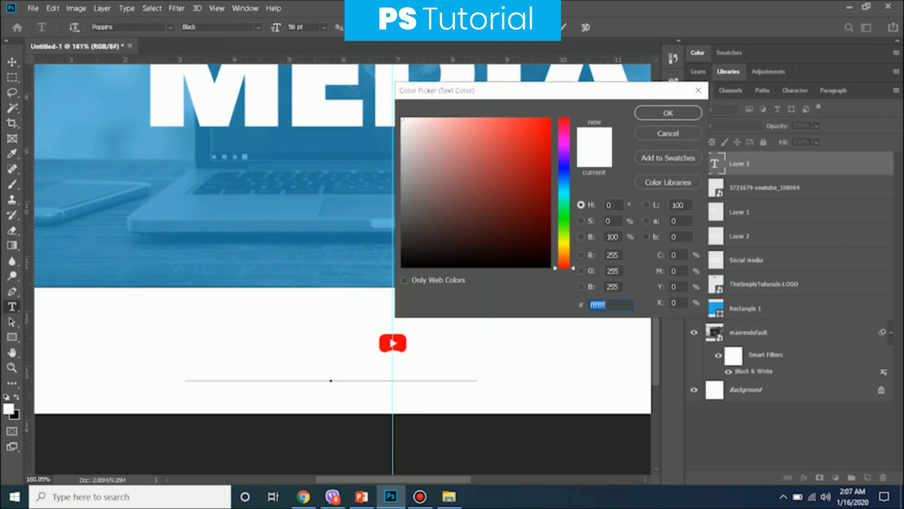
key("Return")
left_click(258, 27)
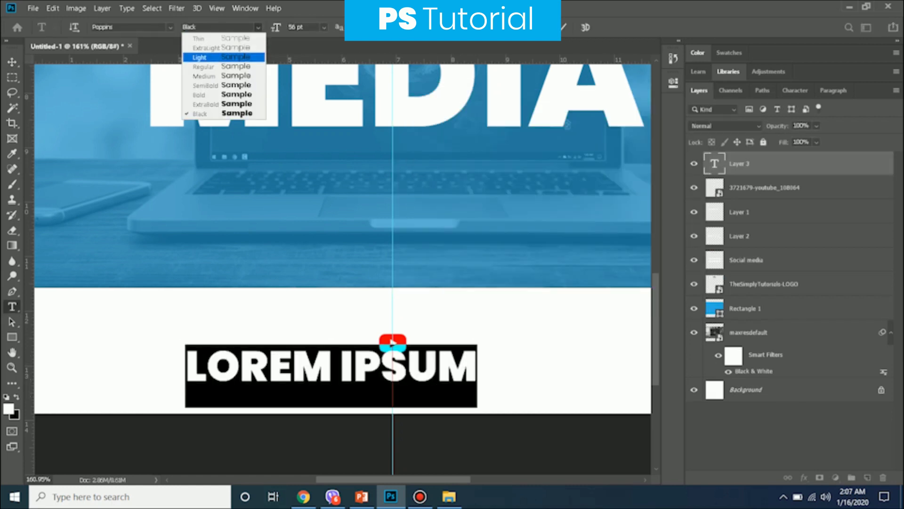
left_click(198, 59)
type("THE SIMPLY TUTORIAL")
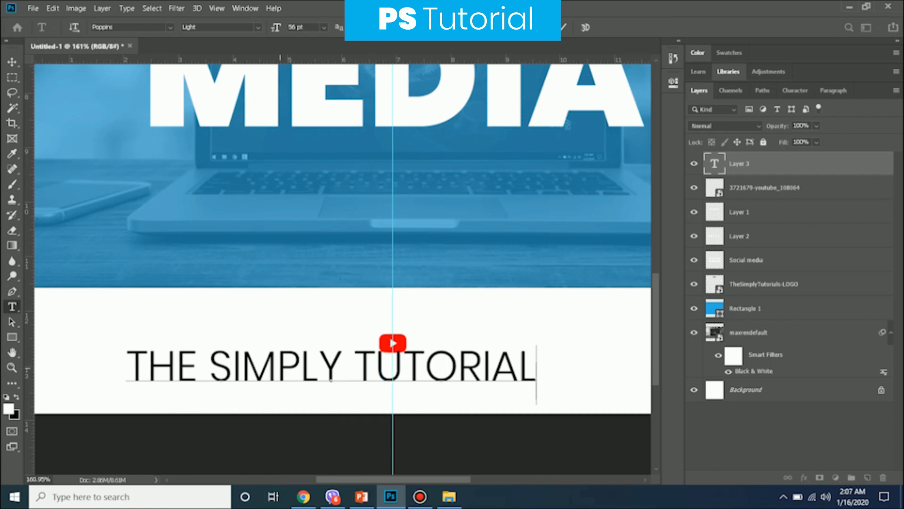
type("S")
key("ctrl+Return")
Scale the channel name down and centre it under the icon.
key("ctrl+t")
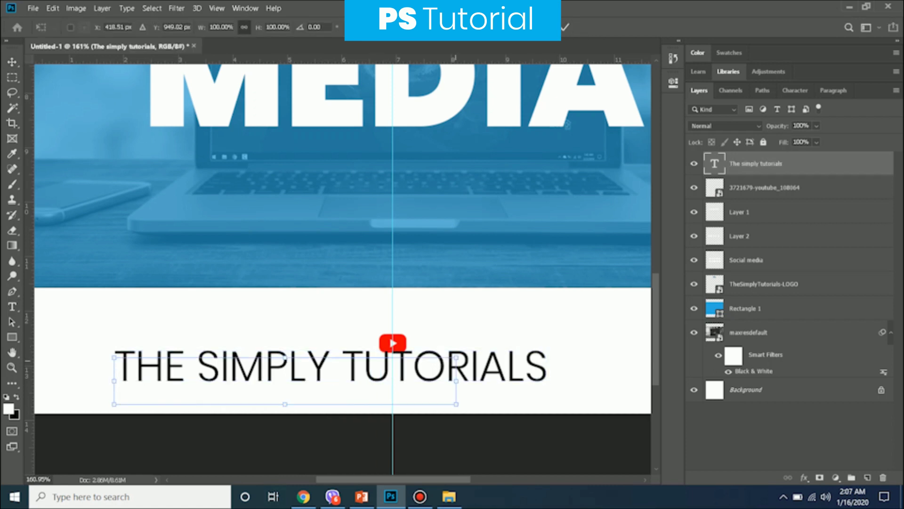
mouse_move(548, 347)
left_mouse_down()
mouse_move(311, 377)
mouse_move(470, 365)
left_mouse_up()
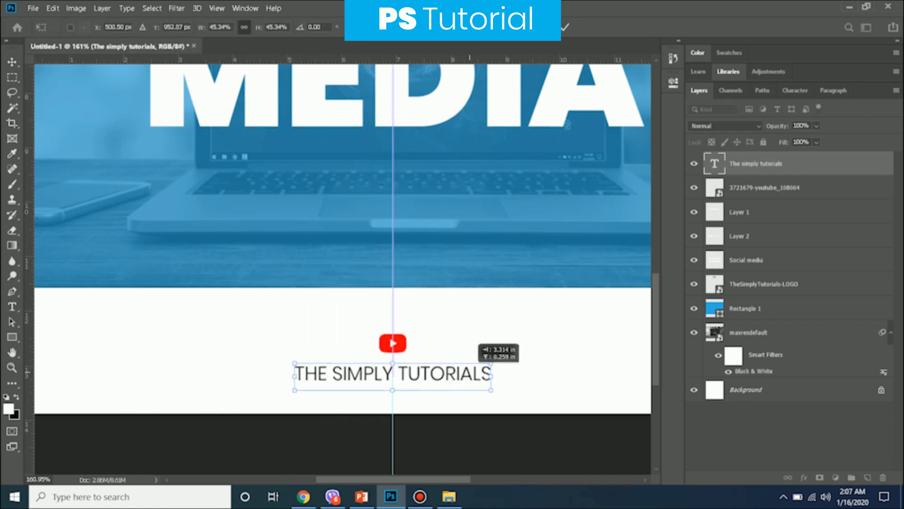
key("Return")
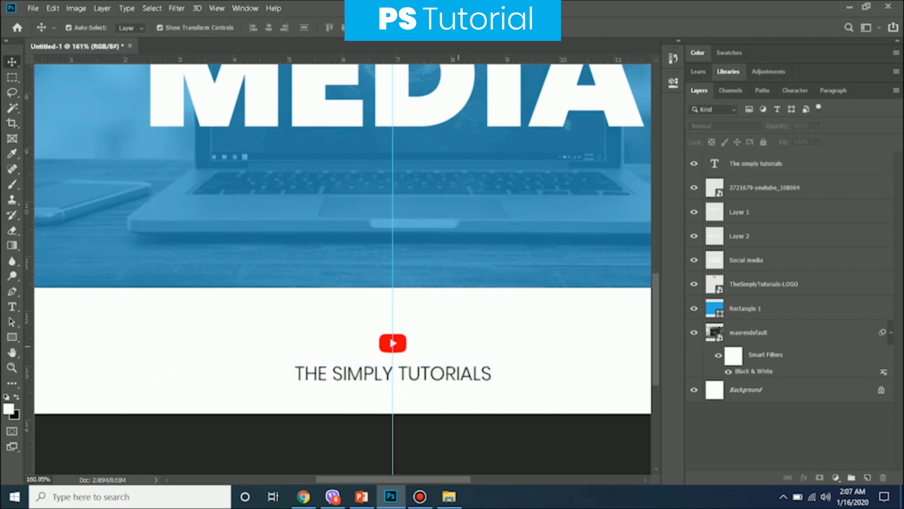
key("ctrl+0")
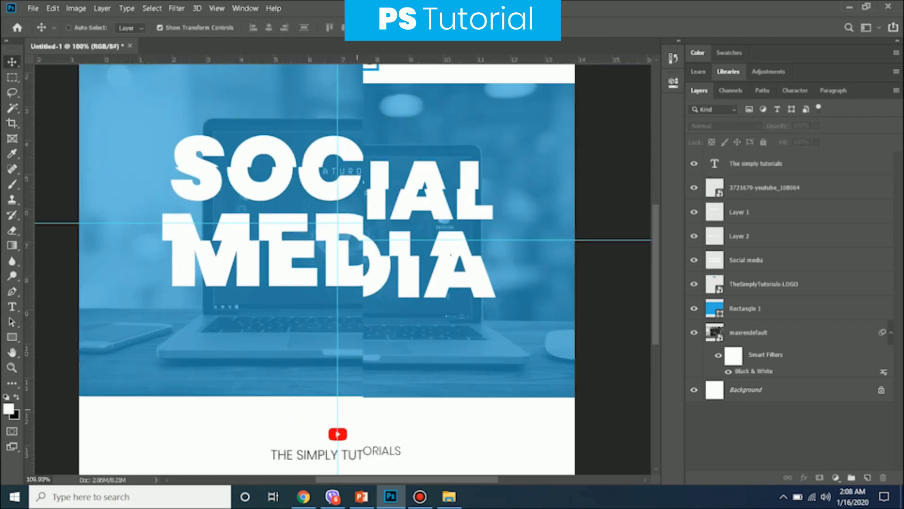
Adjust the blue rectangle's bottom edge over the photo.
scroll(365, 309, "up", 5)
left_click(368, 376, "ctrl")
left_click_drag(376, 359, 378, 362)
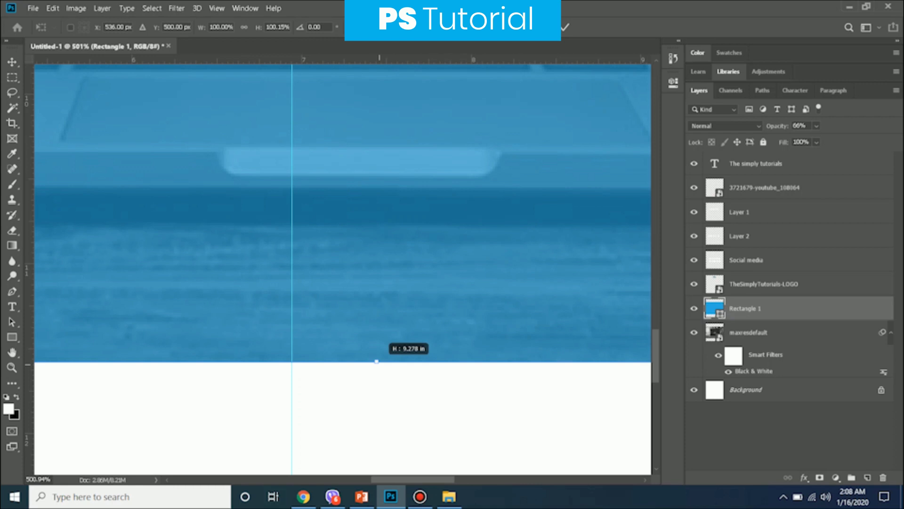
scroll(379, 362, "down", 5)
key("Return")
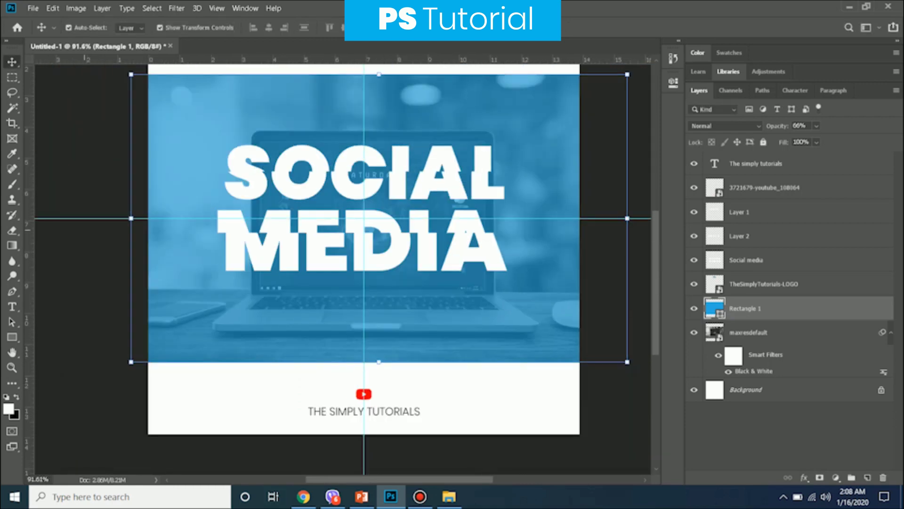
scroll(343, 269, "down", 3)
scroll(342, 270, "up", 3)
scroll(345, 269, "down", 1)
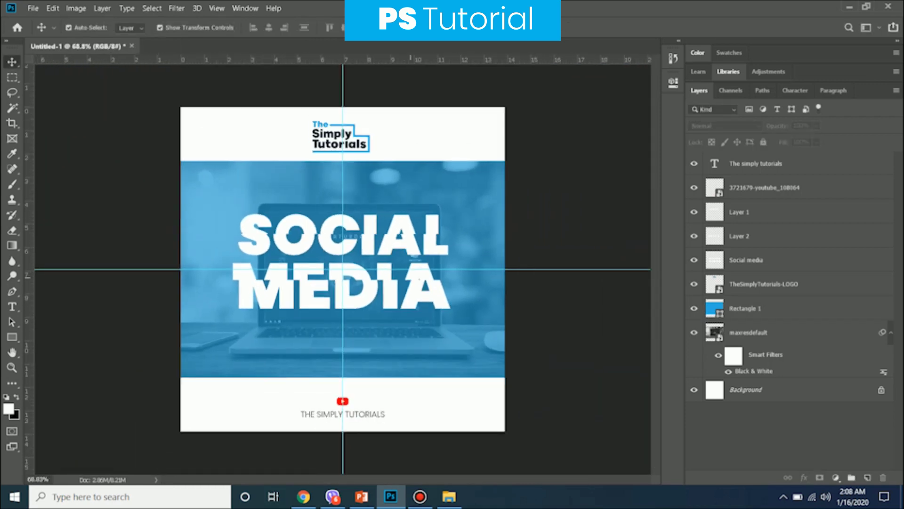
Duplicate the top slice of SOCIAL and enlarge the copy.
left_click(339, 223)
left_click_drag(340, 225, 347, 214)
key("ctrl+t")
mouse_move(441, 207)
left_mouse_down()
mouse_move(480, 201)
mouse_move(456, 203)
mouse_move(449, 216)
left_mouse_up()
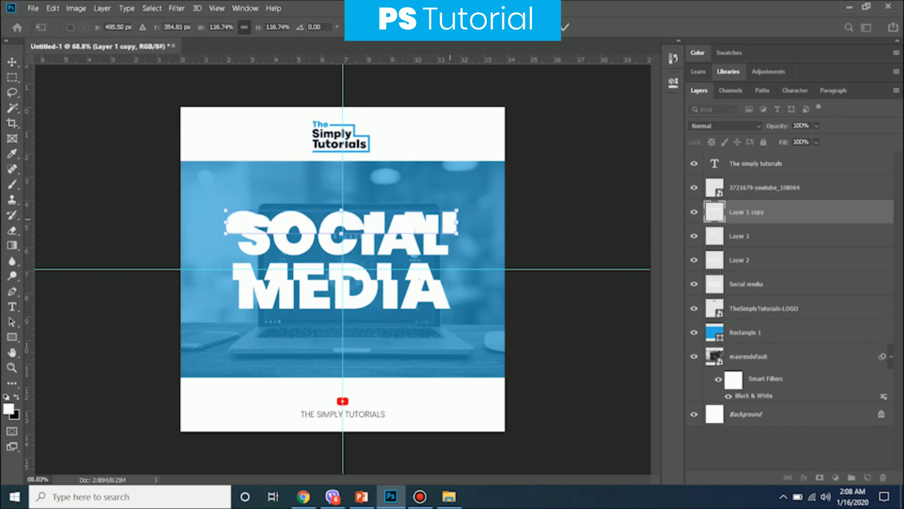
key("Return")
Send the SOCIAL slice copy behind the headline and fade it to 32% opacity.
key("ctrl+bracketleft")
key("ctrl+bracketleft")
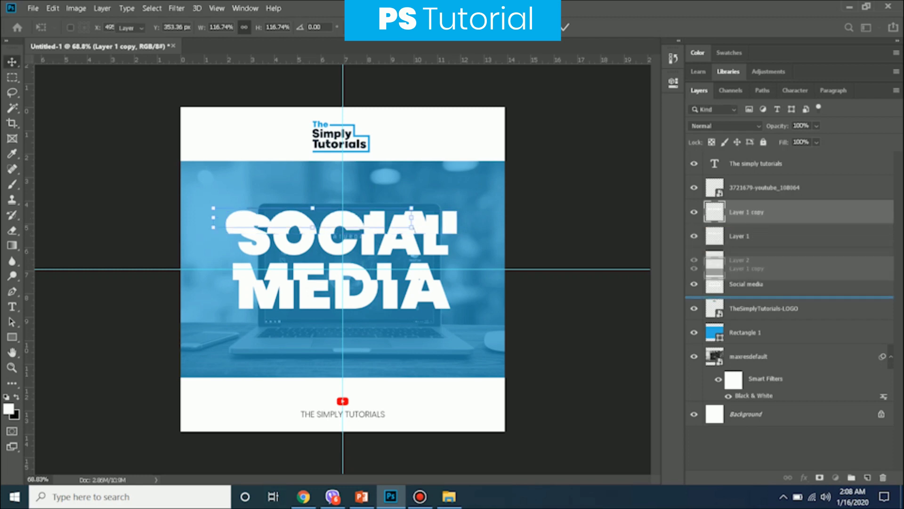
key("ctrl+bracketleft")
key("6")
key("2")
key("3")
key("2")
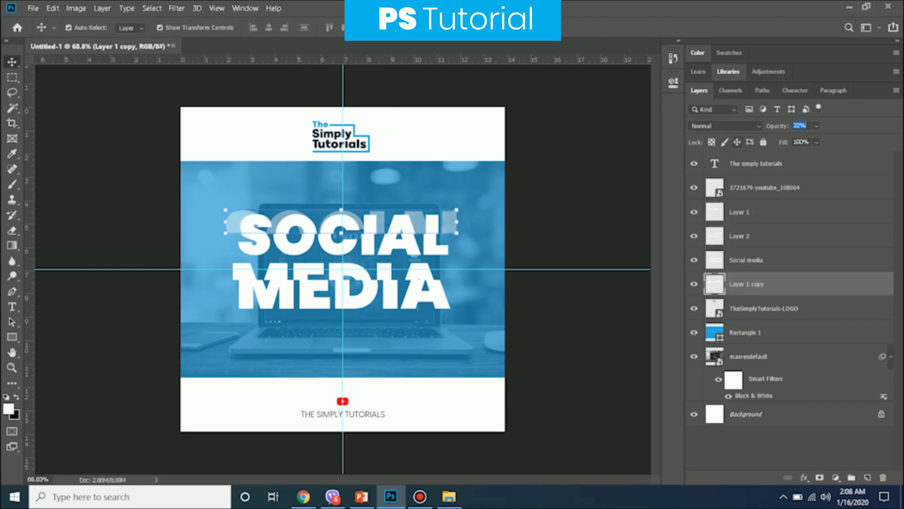
key("ctrl+alt+a")
Duplicate Layer 2, the top slice of MEDIA.
scroll(343, 270, "up", 3)
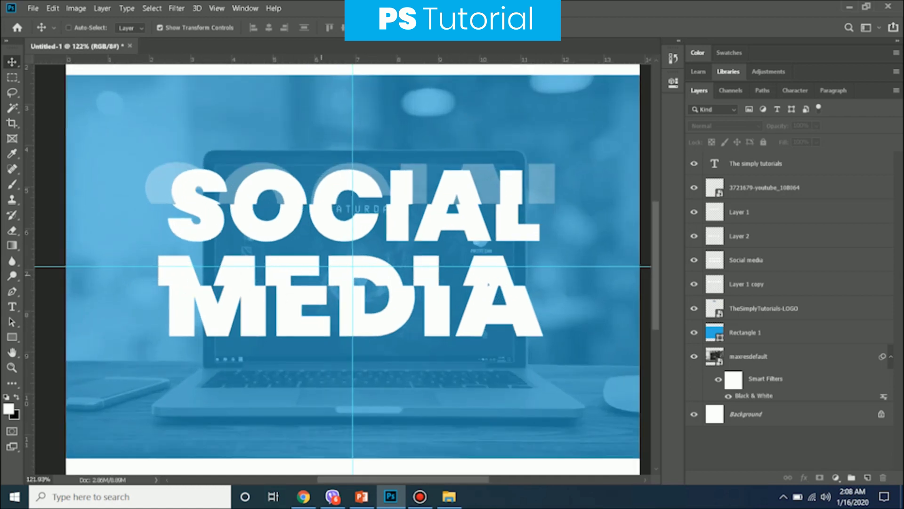
left_click(357, 273)
left_click_drag(356, 266, 352, 266)
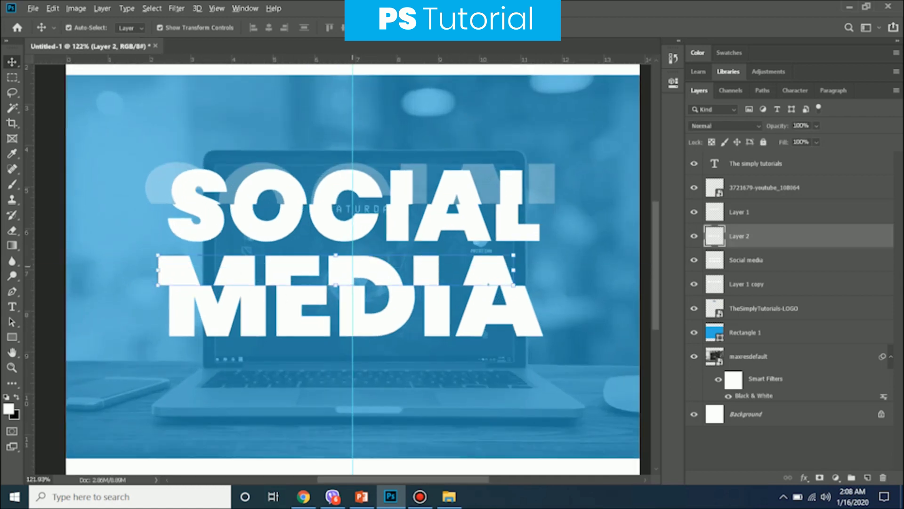
right_click(740, 236)
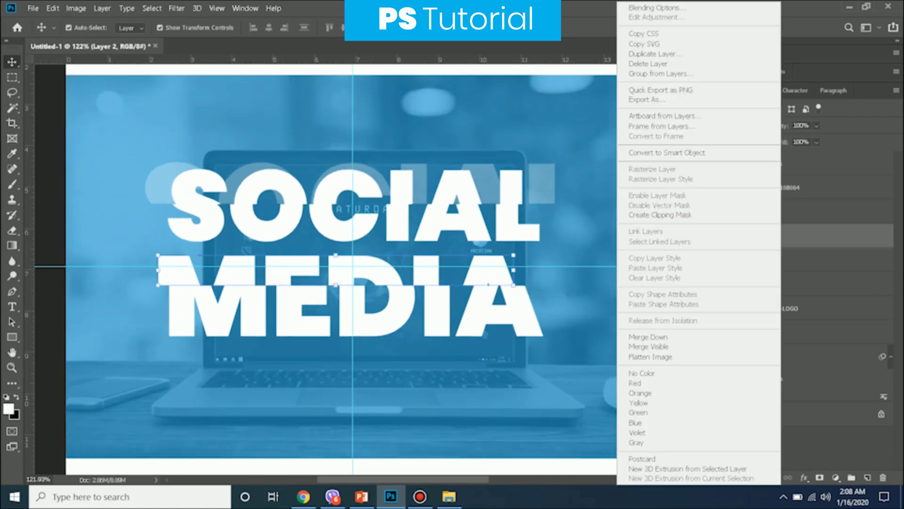
left_click(655, 54)
Stretch the MEDIA slice copy wider, shifting it slightly left.
key("Return")
key("ctrl+t")
left_click_drag(514, 270, 544, 268)
left_click_drag(547, 214, 531, 257)
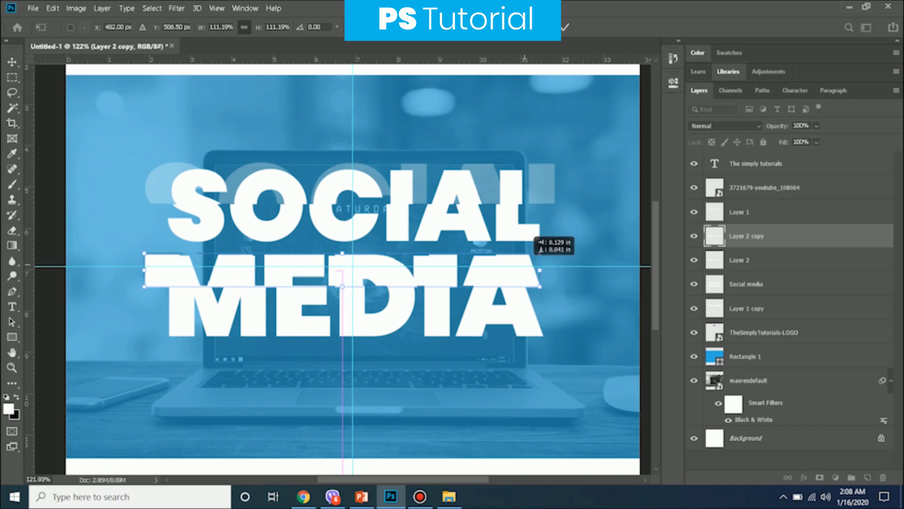
key("Return")
Move the MEDIA copy below the headline layers and set its opacity to 27%.
left_click_drag(749, 236, 749, 320)
left_click(749, 284)
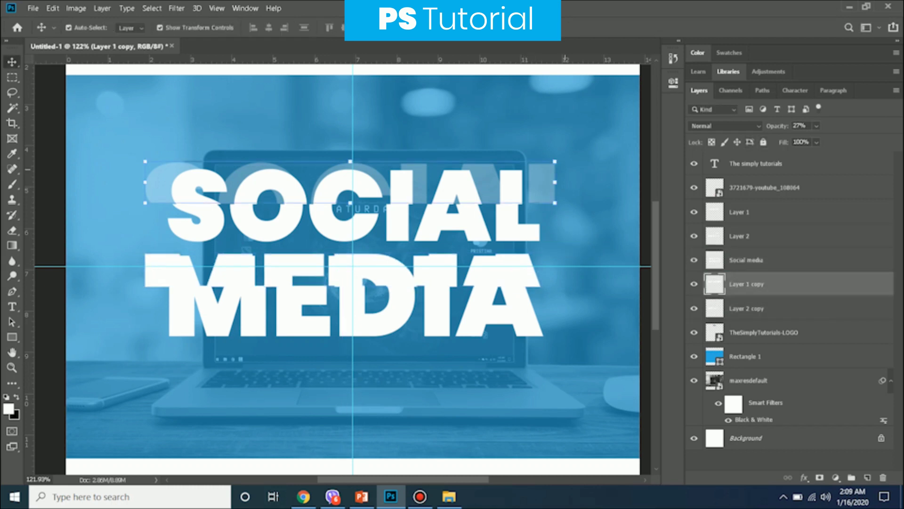
left_click(532, 278)
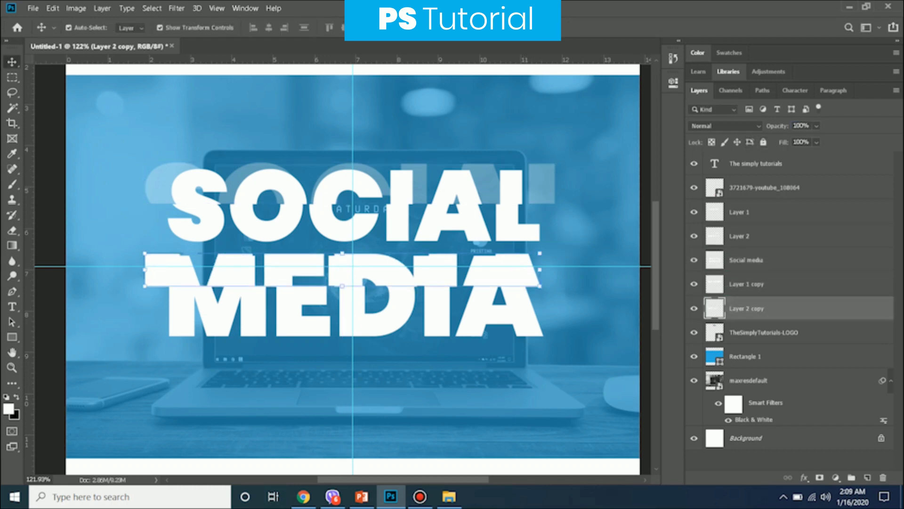
type("7")
key("Return")
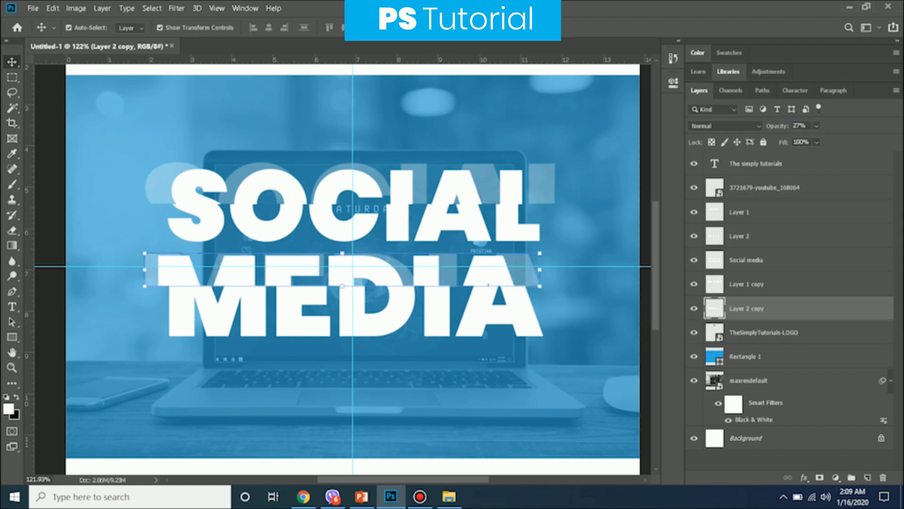